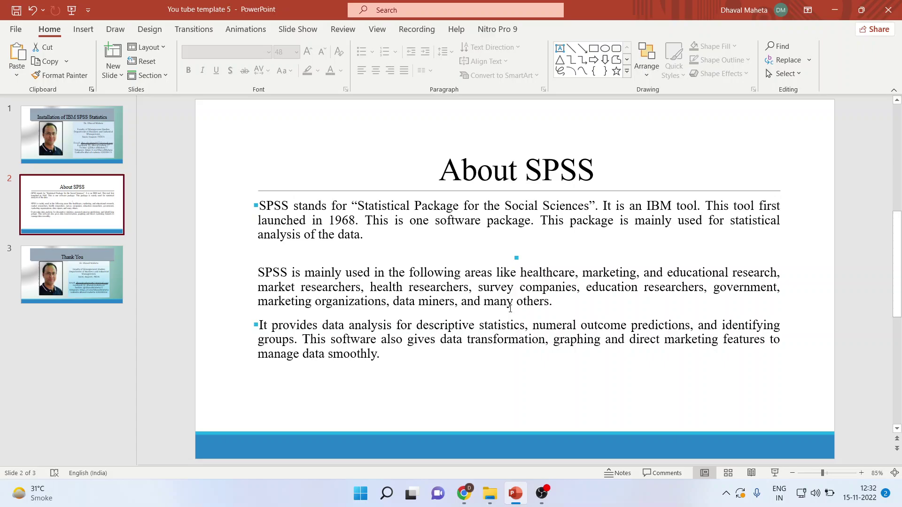
Bring up Chrome, glance at the SPSS Statistics product page, then return to the trial sign-up form
{"action": "left_click", "coordinate": [463, 493]}
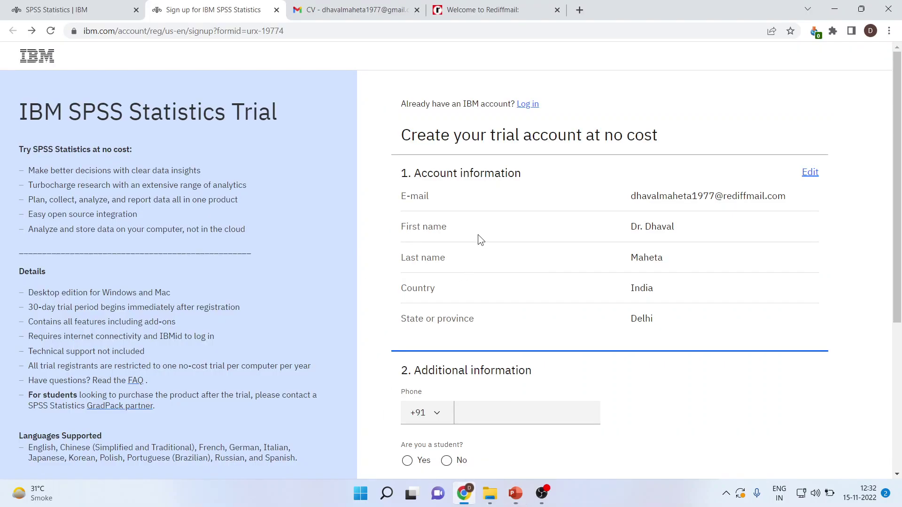
{"action": "left_click", "coordinate": [90, 9]}
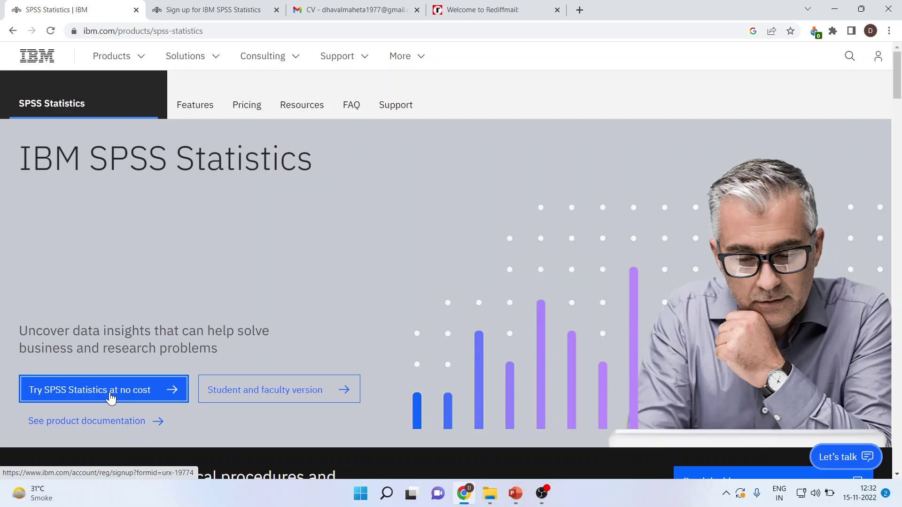
{"action": "left_click", "coordinate": [249, 13]}
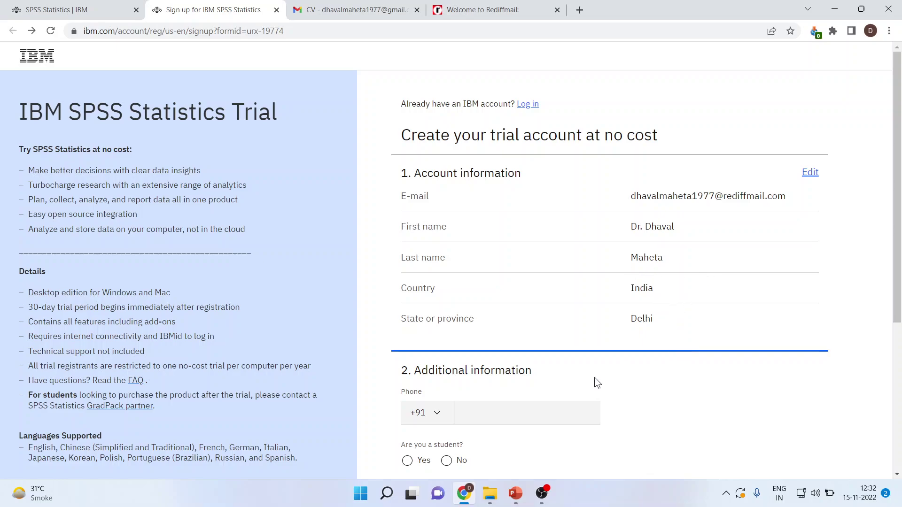
Enter the phone number, answer Yes to being a student and to partner contact, and submit
{"action": "left_click", "coordinate": [486, 419]}
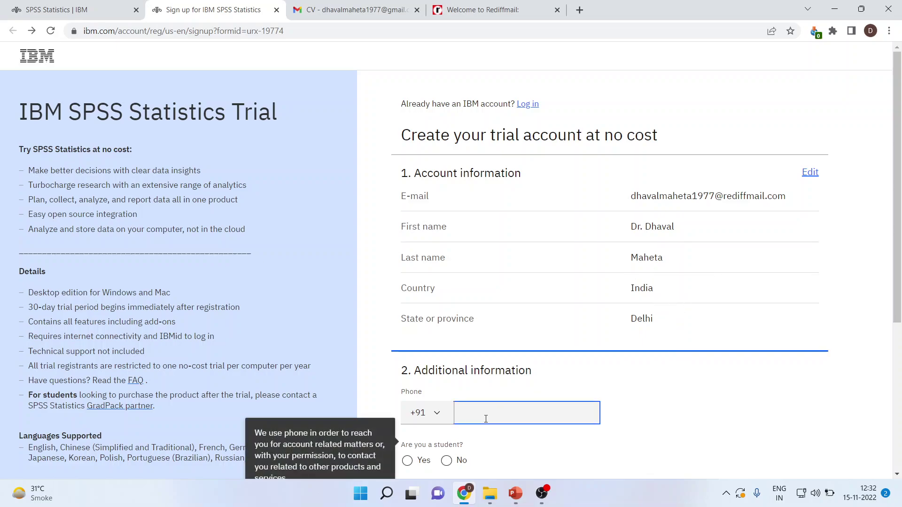
{"action": "scroll", "coordinate": [574, 411], "scroll_direction": "down", "scroll_amount": 3}
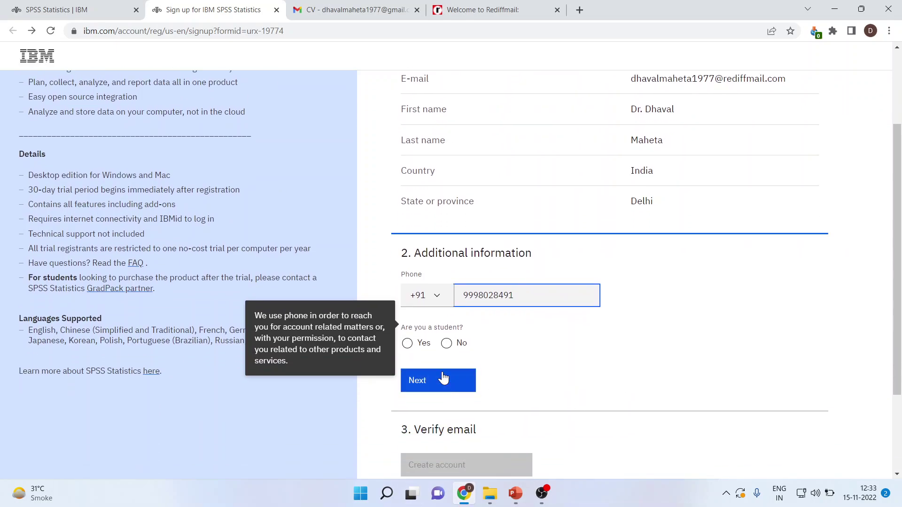
{"action": "left_click", "coordinate": [408, 348]}
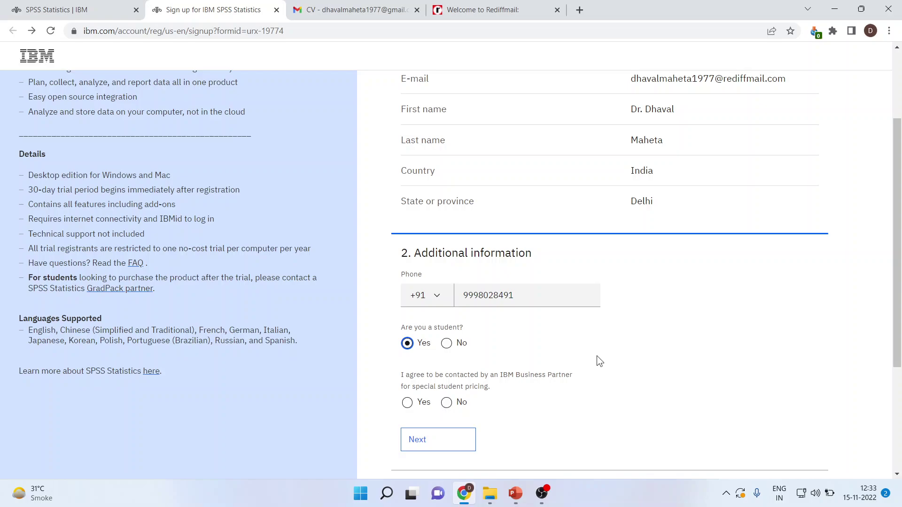
{"action": "scroll", "coordinate": [596, 356], "scroll_direction": "down", "scroll_amount": 1}
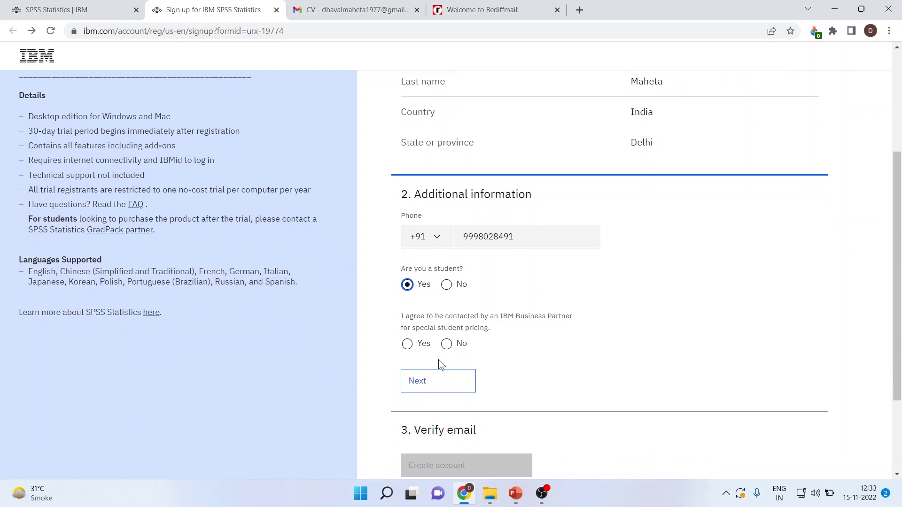
{"action": "left_click", "coordinate": [408, 344]}
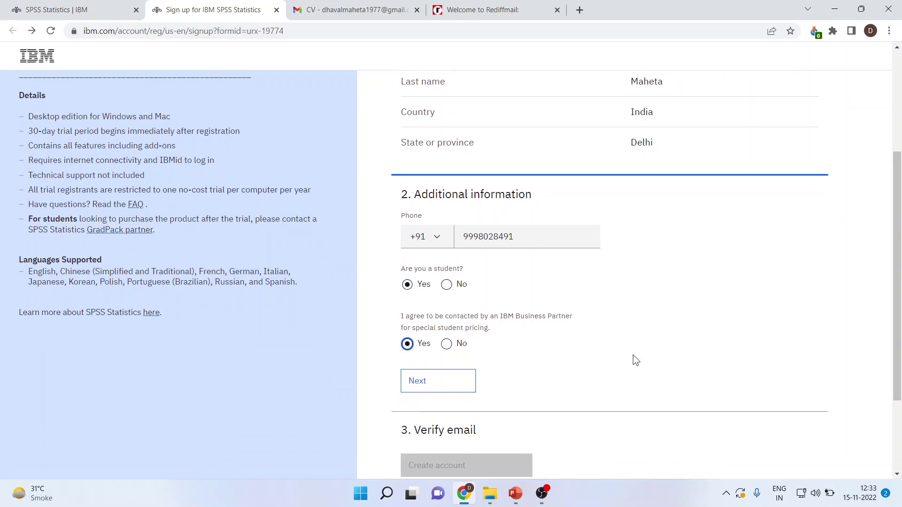
{"action": "left_click", "coordinate": [427, 390]}
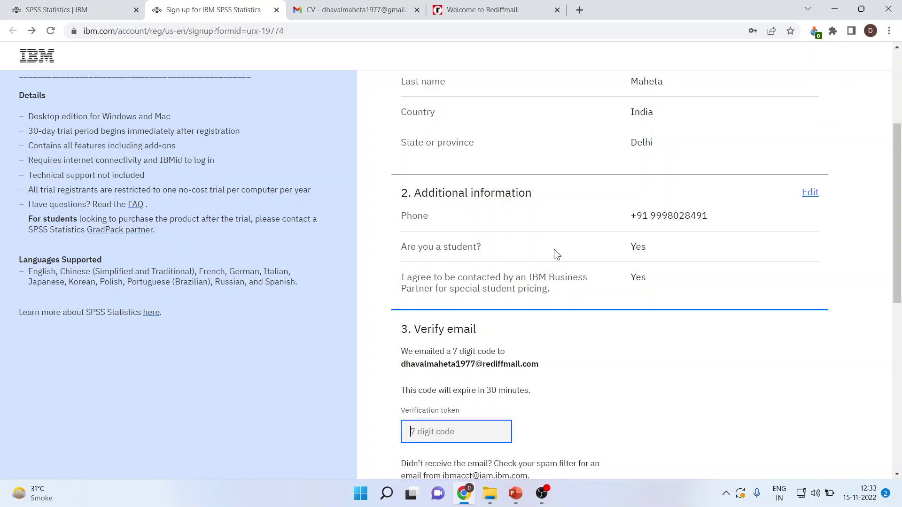
Refresh the Rediffmail inbox, open the IBM New User Registration email, and copy its confirmation code
{"action": "left_click", "coordinate": [467, 10]}
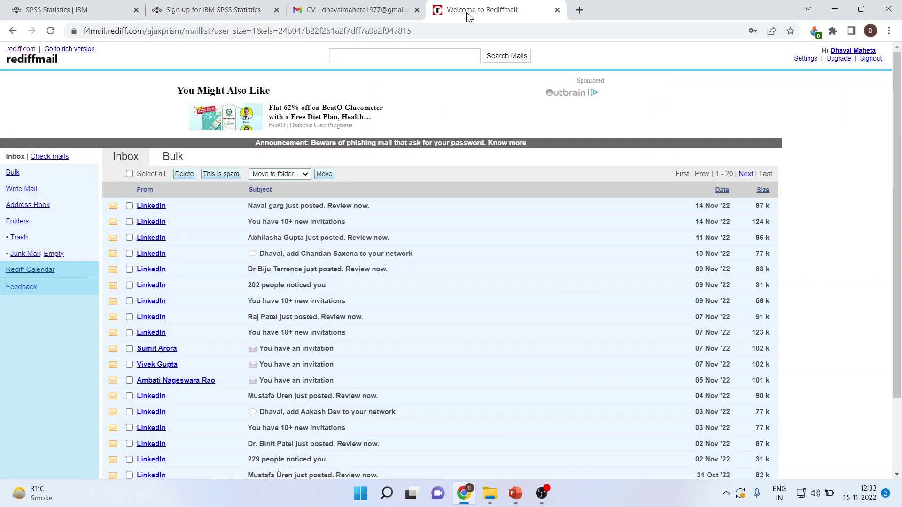
{"action": "left_click", "coordinate": [52, 158]}
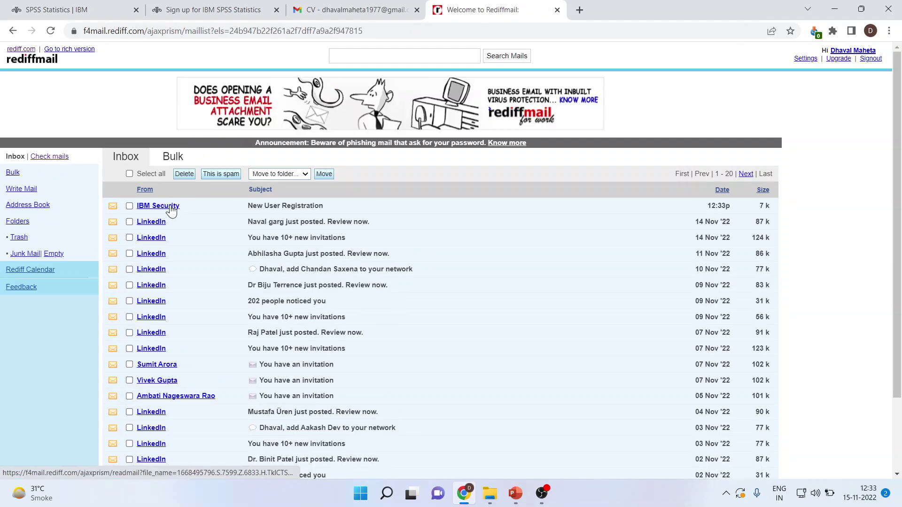
{"action": "left_click", "coordinate": [171, 211]}
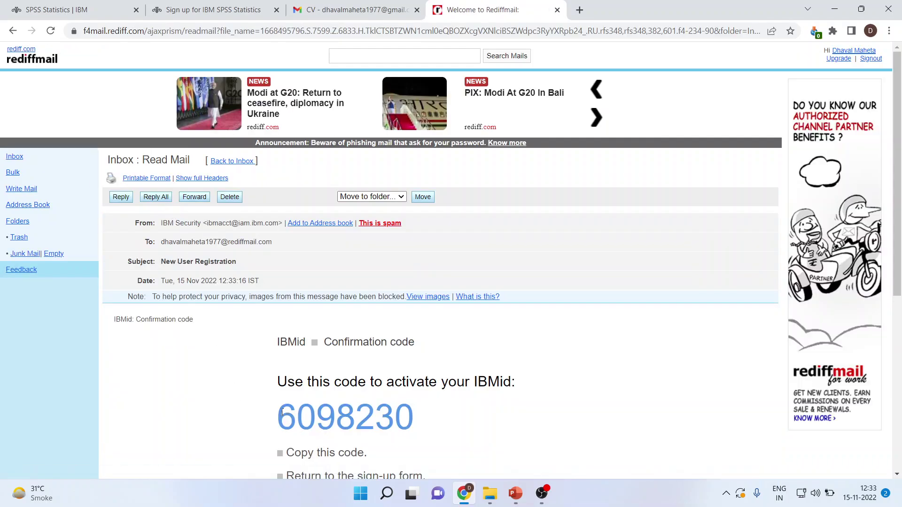
{"action": "left_click_drag", "start_coordinate": [267, 414], "coordinate": [409, 416]}
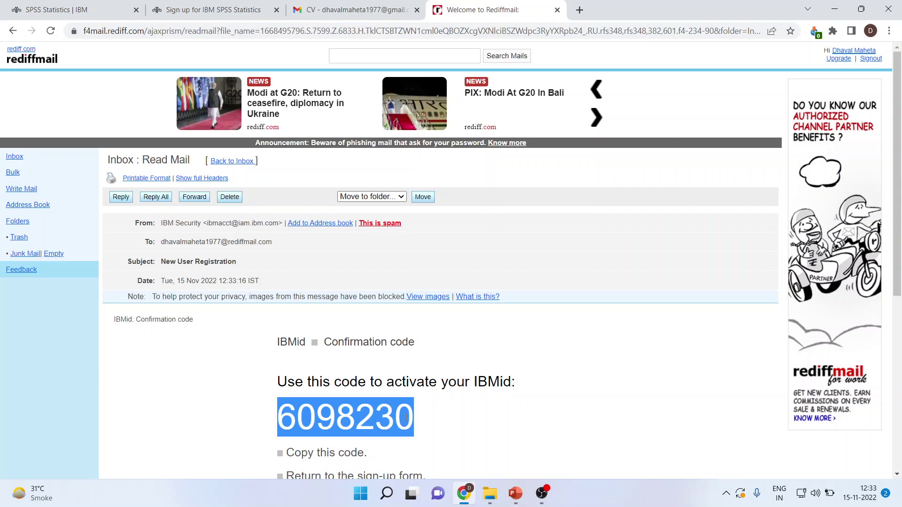
{"action": "right_click", "coordinate": [407, 417]}
{"action": "left_click", "coordinate": [402, 340]}
Paste the confirmation code, create the trial account, and accept the IBMid terms
{"action": "left_click", "coordinate": [231, 16]}
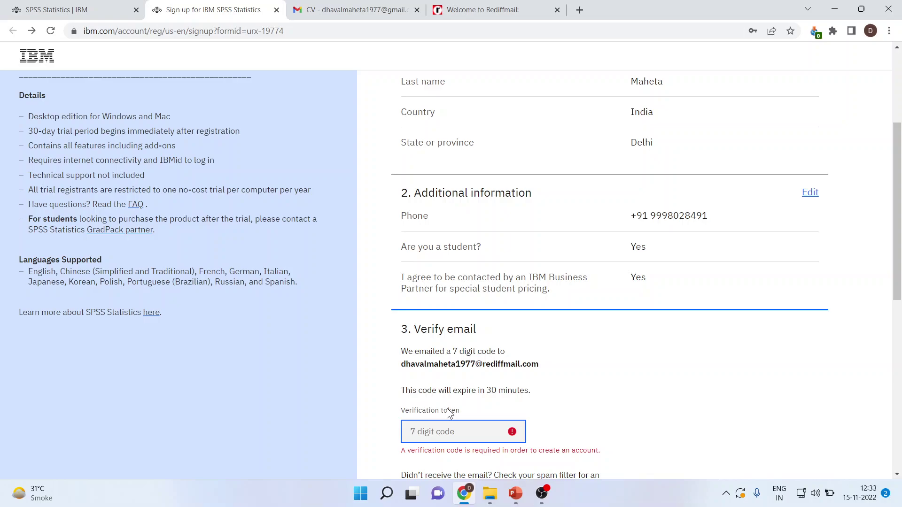
{"action": "key", "text": "ctrl+v"}
{"action": "scroll", "coordinate": [624, 394], "scroll_direction": "down", "scroll_amount": 6}
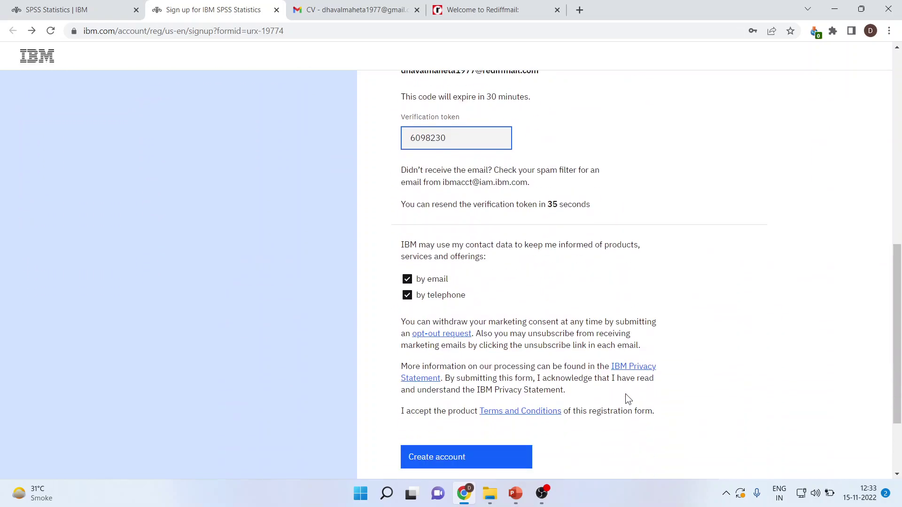
{"action": "scroll", "coordinate": [624, 394], "scroll_direction": "down", "scroll_amount": 3}
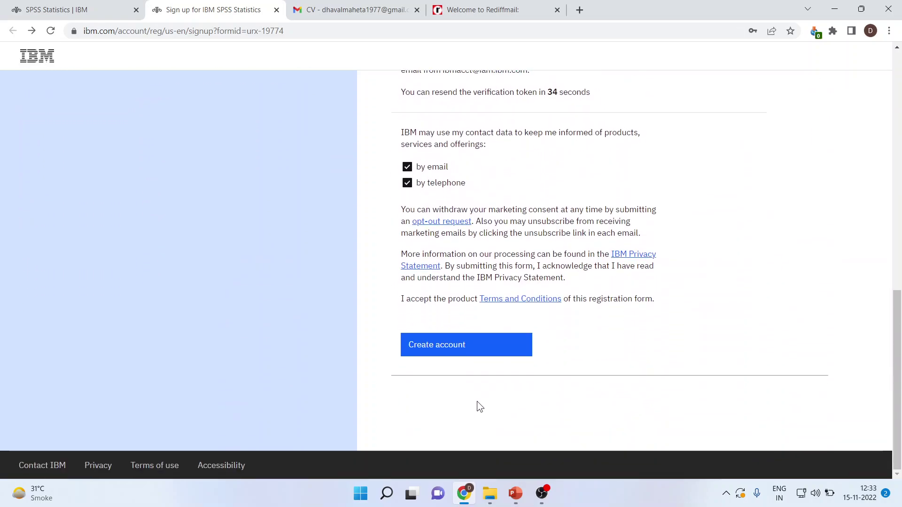
{"action": "left_click", "coordinate": [444, 353]}
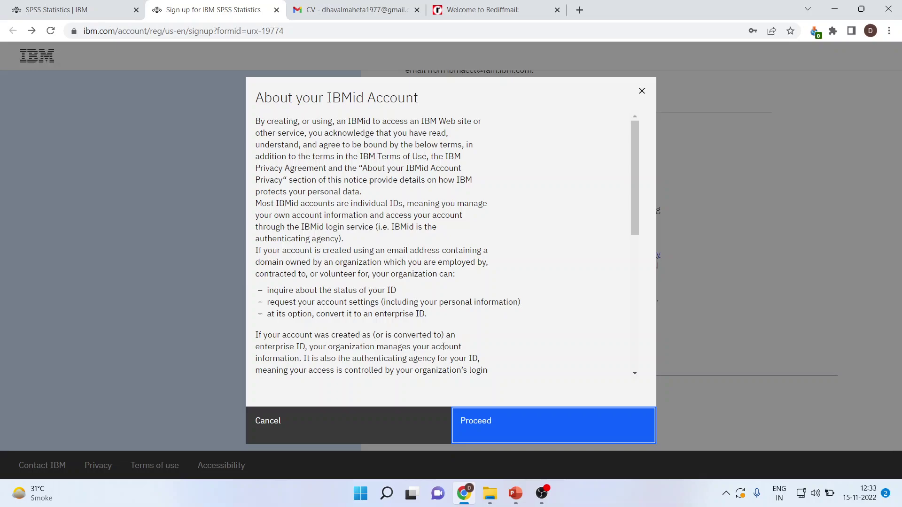
{"action": "left_click", "coordinate": [477, 425]}
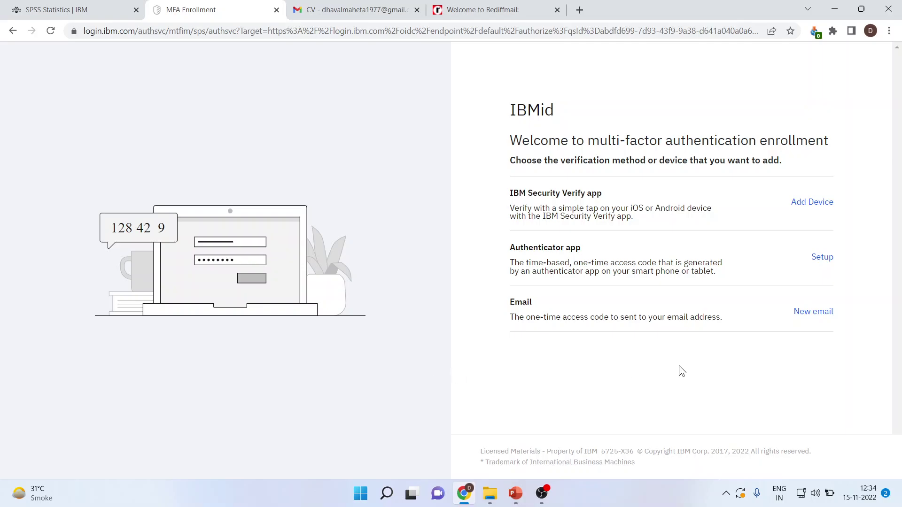
Choose e-mail for multi-factor verification, autofill the account address, and send the one-time code
{"action": "key", "text": "ctrl+equal"}
{"action": "key", "text": "ctrl+minus"}
{"action": "left_click", "coordinate": [807, 315]}
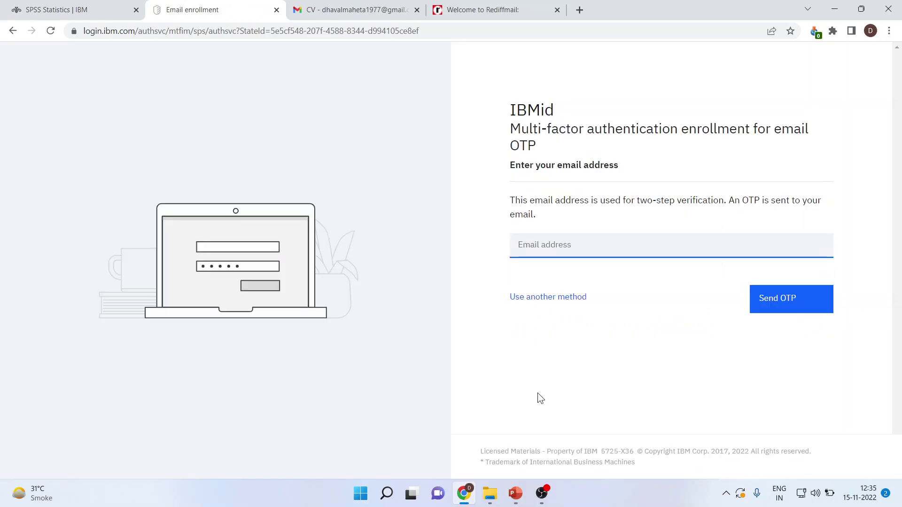
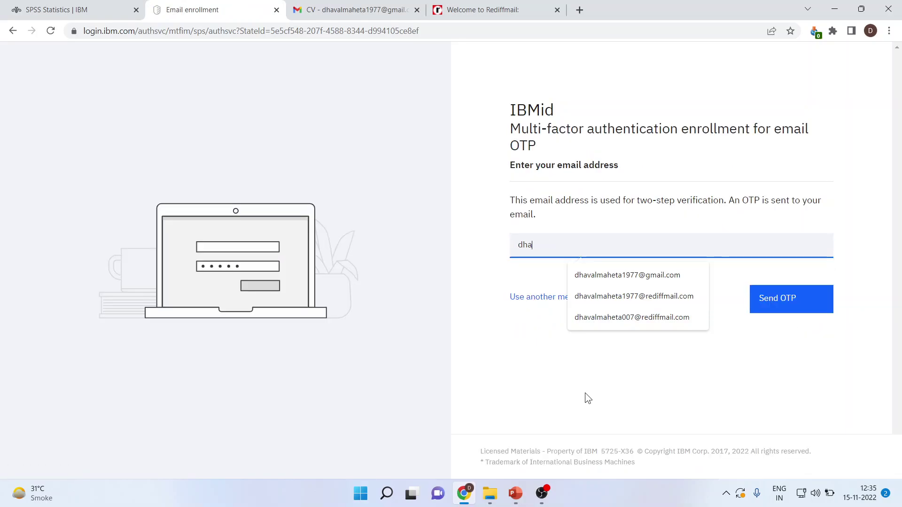
{"action": "left_click", "coordinate": [632, 296]}
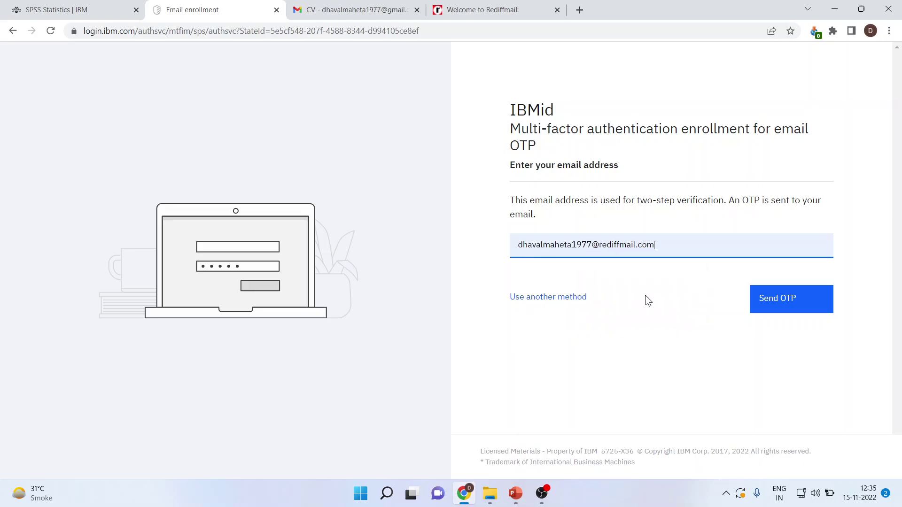
{"action": "left_click", "coordinate": [779, 309]}
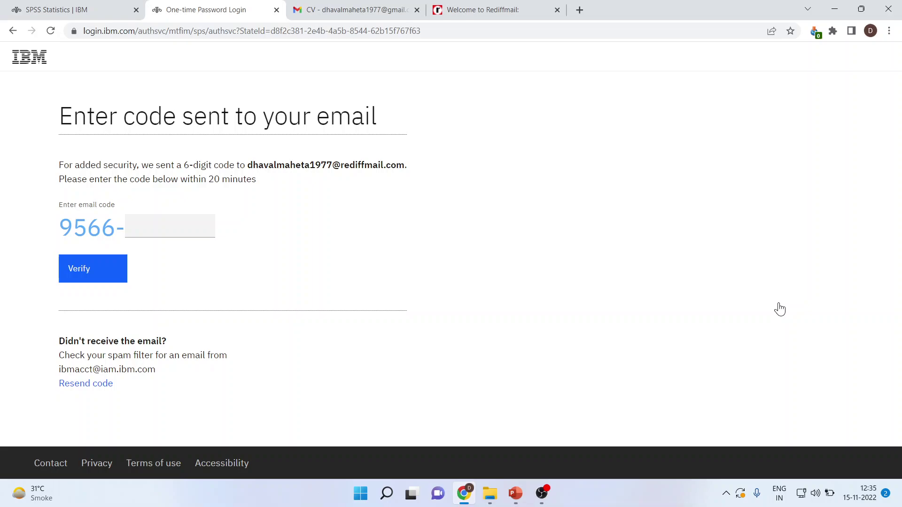
In the Rediffmail inbox, read the Multifactor enrollment added email and return to the list
{"action": "left_click", "coordinate": [472, 9]}
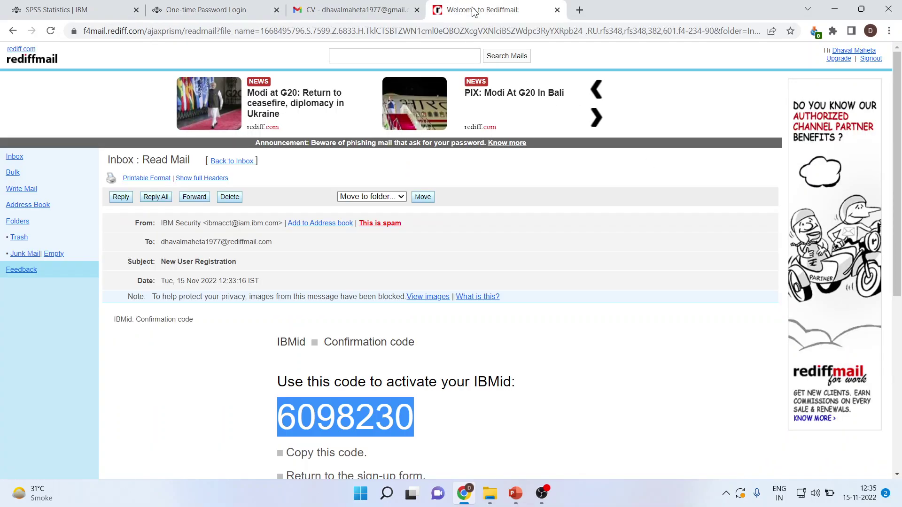
{"action": "left_click", "coordinate": [15, 159]}
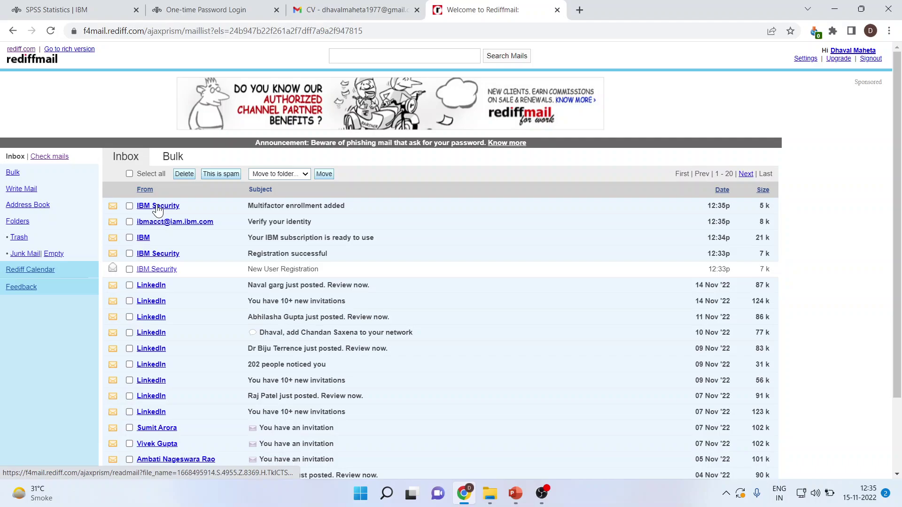
{"action": "left_click", "coordinate": [158, 207]}
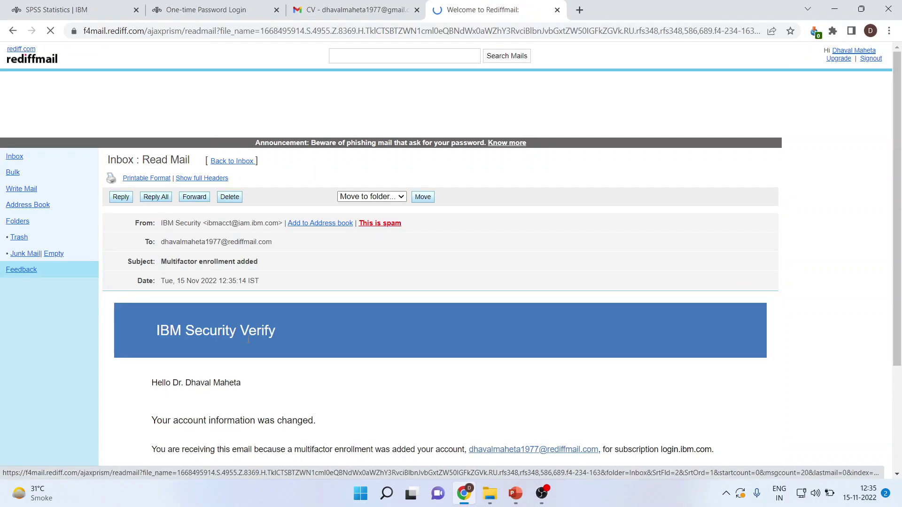
{"action": "scroll", "coordinate": [248, 339], "scroll_direction": "down", "scroll_amount": 3}
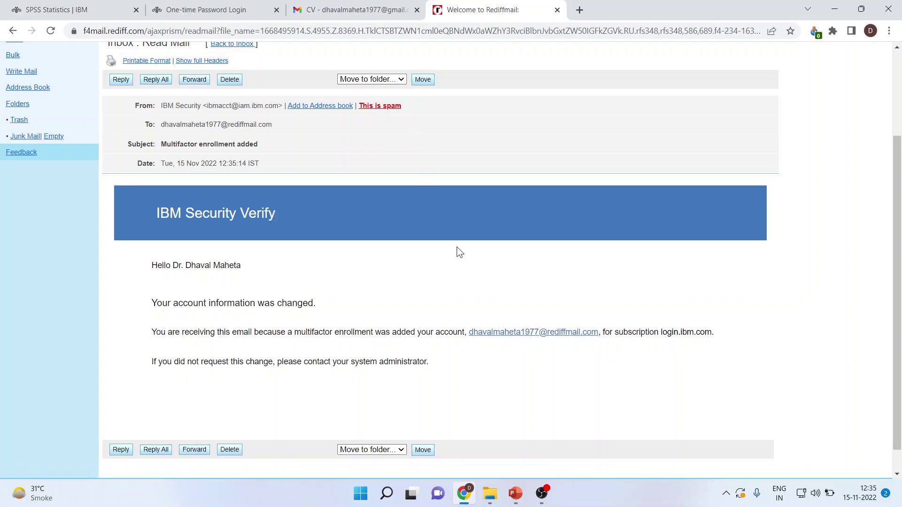
{"action": "key", "text": "alt+Left"}
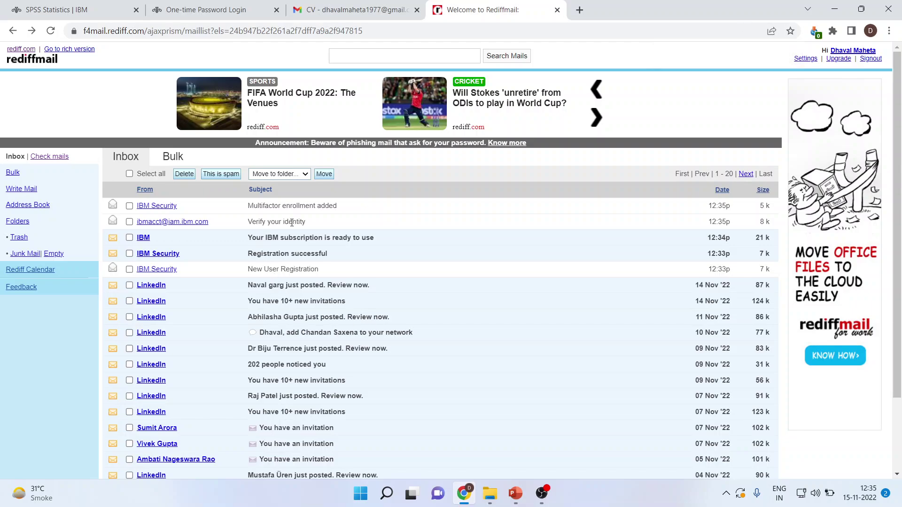
Open the Verify your identity email and copy the last six digits of its code
{"action": "left_click", "coordinate": [189, 222]}
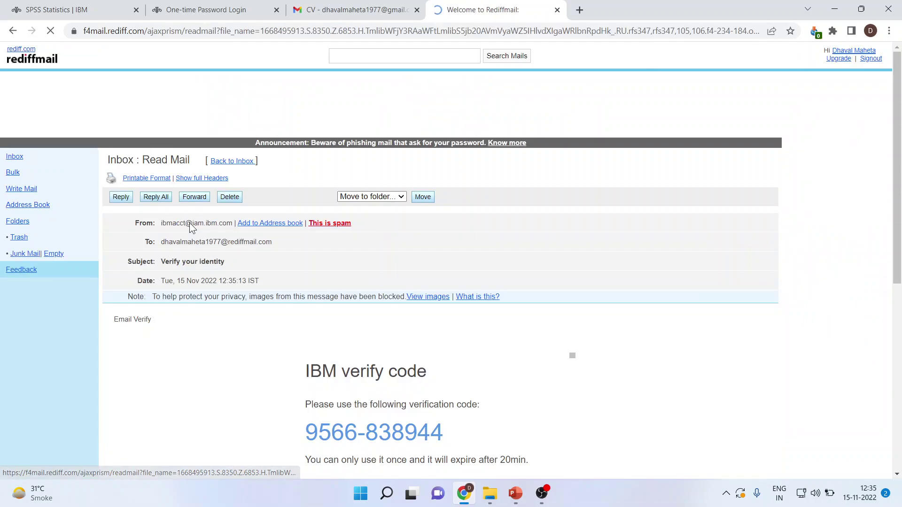
{"action": "left_click_drag", "start_coordinate": [365, 432], "coordinate": [441, 434]}
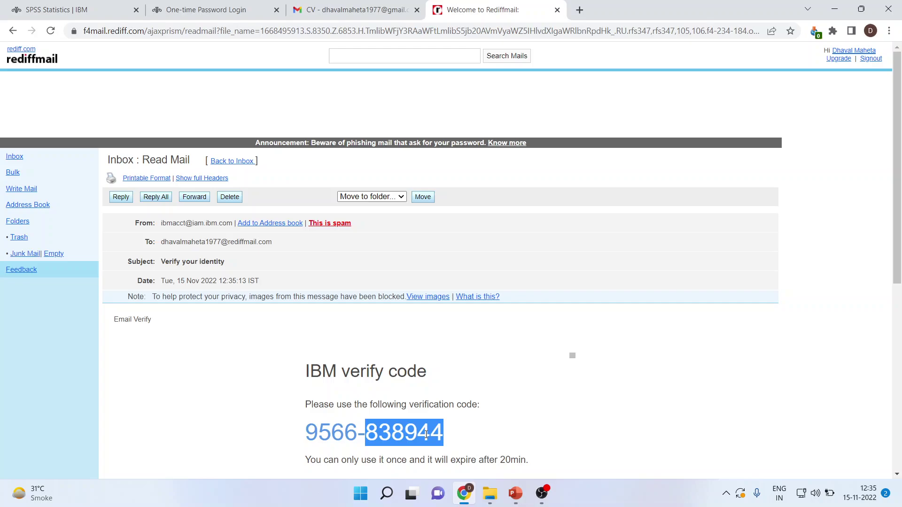
{"action": "right_click", "coordinate": [426, 433]}
{"action": "left_click", "coordinate": [464, 357]}
Paste the emailed code to finish e-mail enrollment, save the IBMid password, and continue to the dashboard
{"action": "left_click", "coordinate": [226, 16]}
{"action": "left_click", "coordinate": [162, 227]}
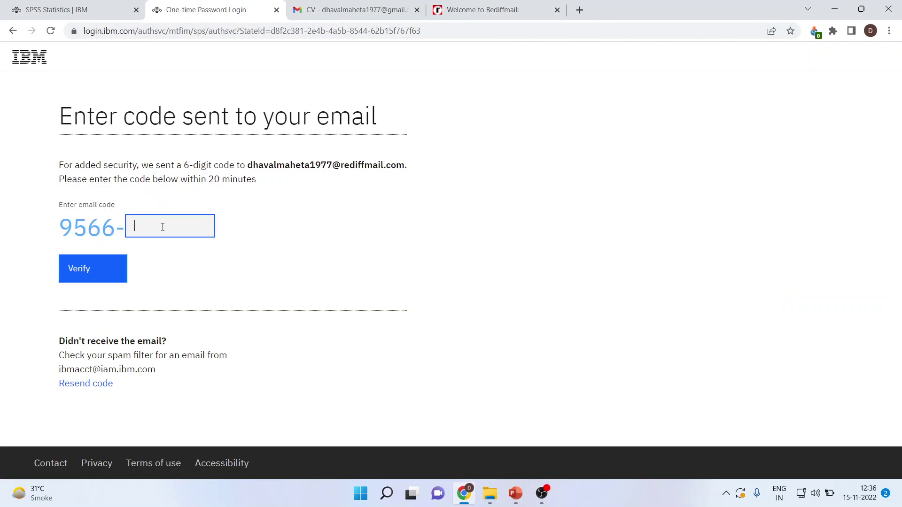
{"action": "key", "text": "ctrl+v"}
{"action": "left_click", "coordinate": [85, 278]}
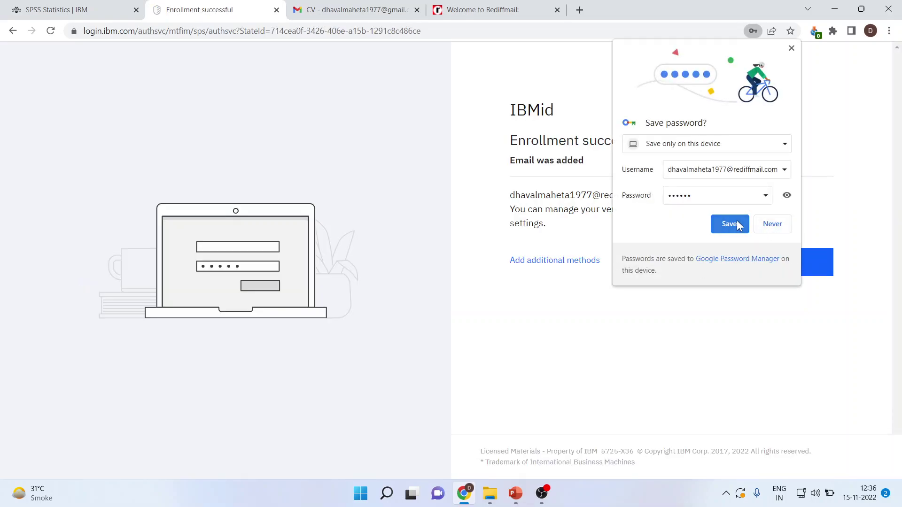
{"action": "left_click", "coordinate": [738, 224]}
{"action": "left_click", "coordinate": [791, 265]}
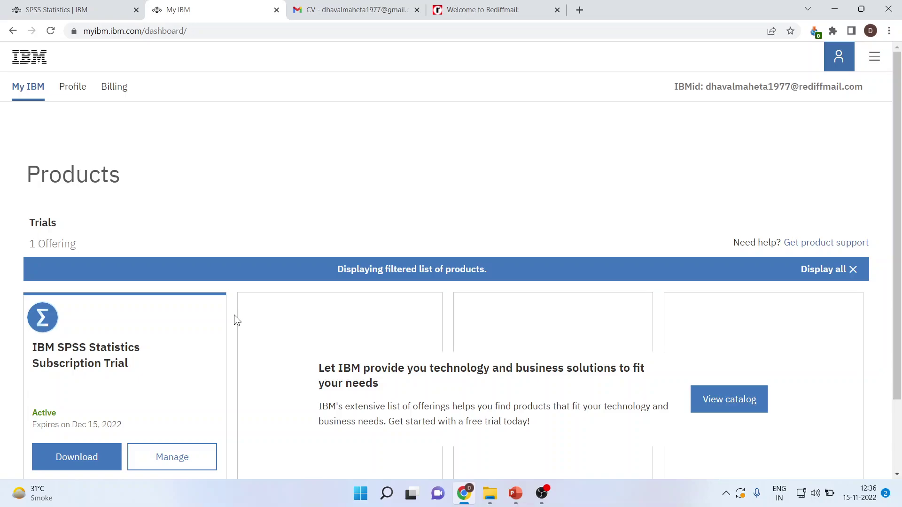
{"action": "scroll", "coordinate": [235, 318], "scroll_direction": "down", "scroll_amount": 1}
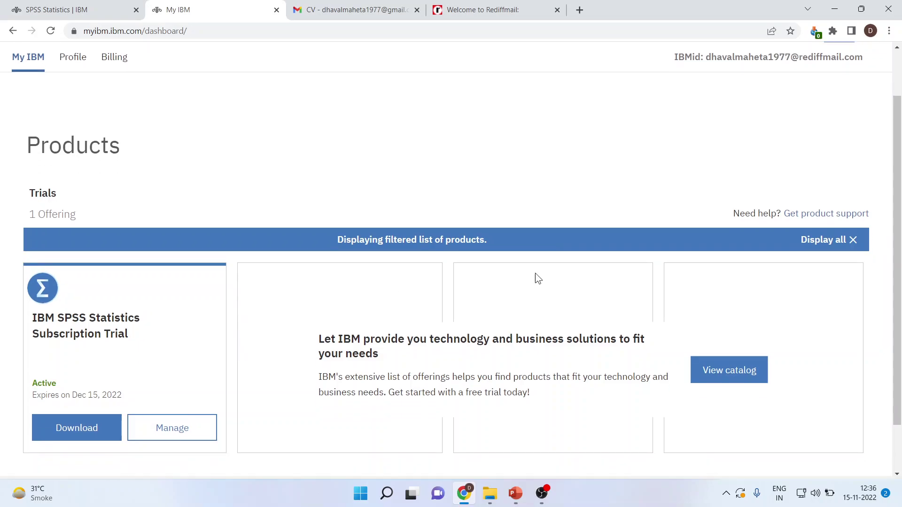
{"action": "scroll", "coordinate": [262, 358], "scroll_direction": "down", "scroll_amount": 2}
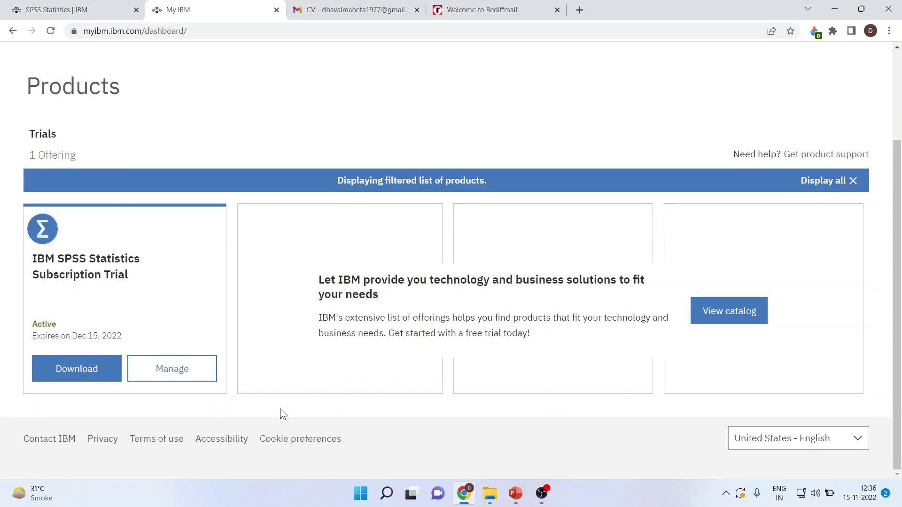
Open the trial's Downloads page and download the Windows 64-bit SPSSStatistics.exe installer
{"action": "left_click", "coordinate": [83, 378]}
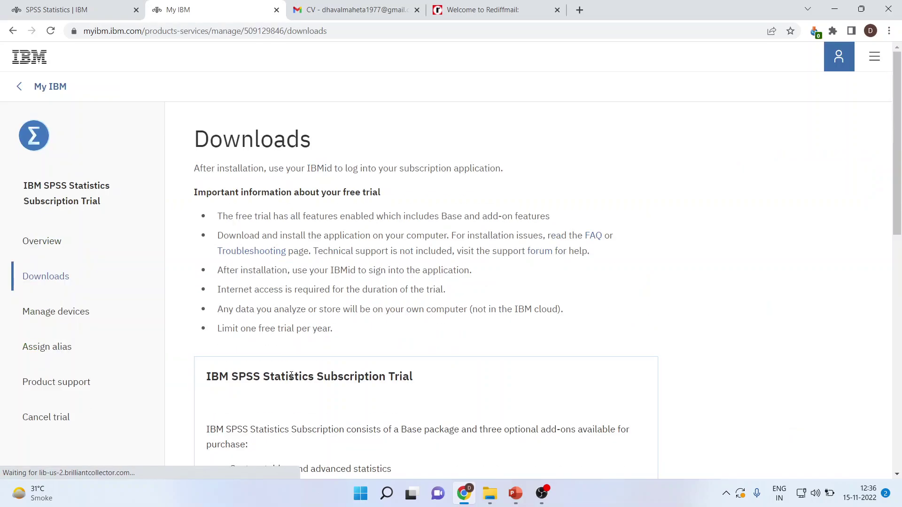
{"action": "scroll", "coordinate": [676, 310], "scroll_direction": "down", "scroll_amount": 5}
{"action": "scroll", "coordinate": [676, 310], "scroll_direction": "down", "scroll_amount": 8}
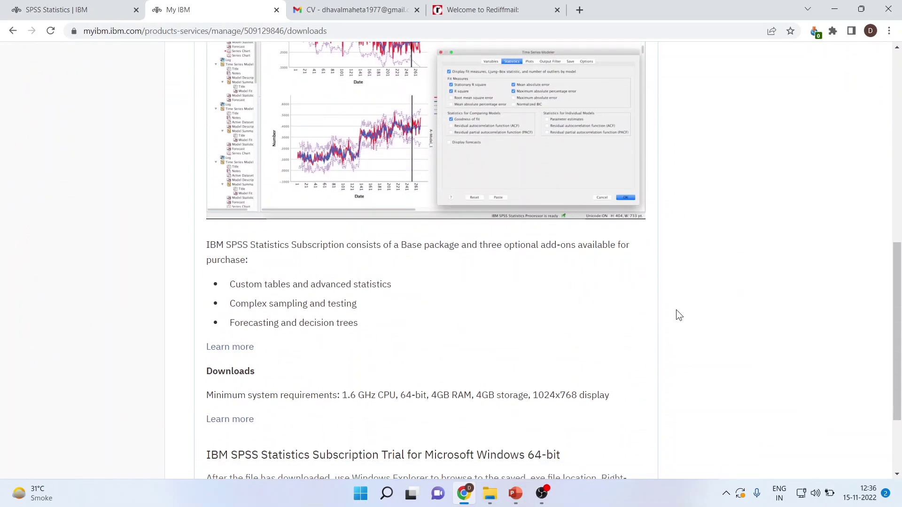
{"action": "scroll", "coordinate": [676, 310], "scroll_direction": "down", "scroll_amount": 3}
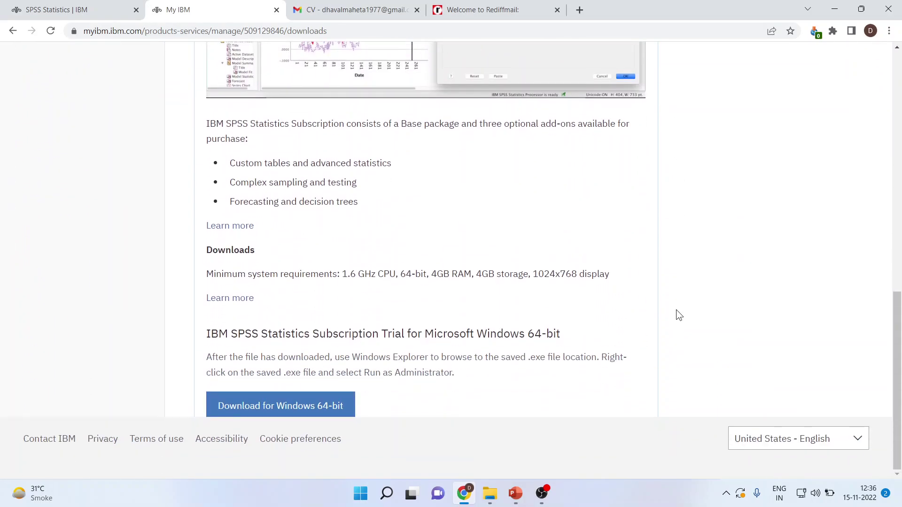
{"action": "left_click", "coordinate": [282, 407]}
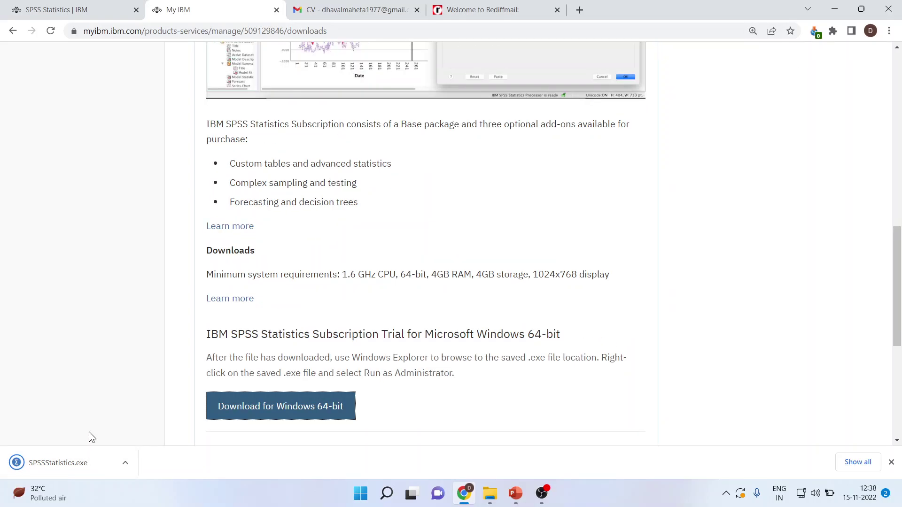
{"action": "key", "text": "ctrl+0"}
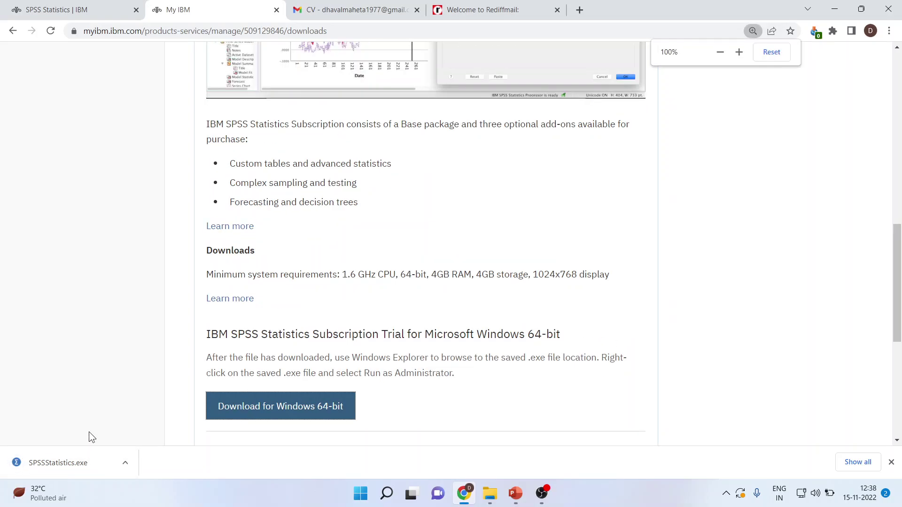
Run SPSSStatistics.exe, accept the licence terms, keep the default destination folder, and start installing
{"action": "left_click", "coordinate": [69, 466]}
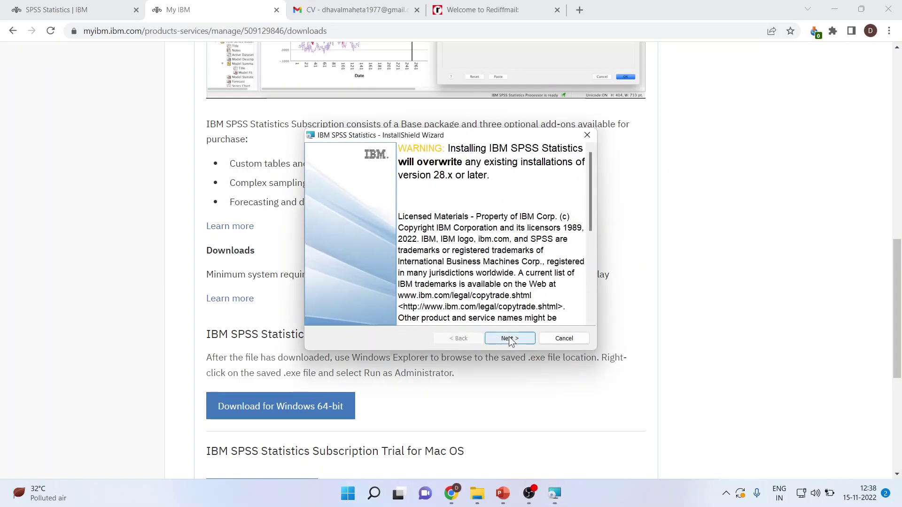
{"action": "left_click", "coordinate": [510, 339]}
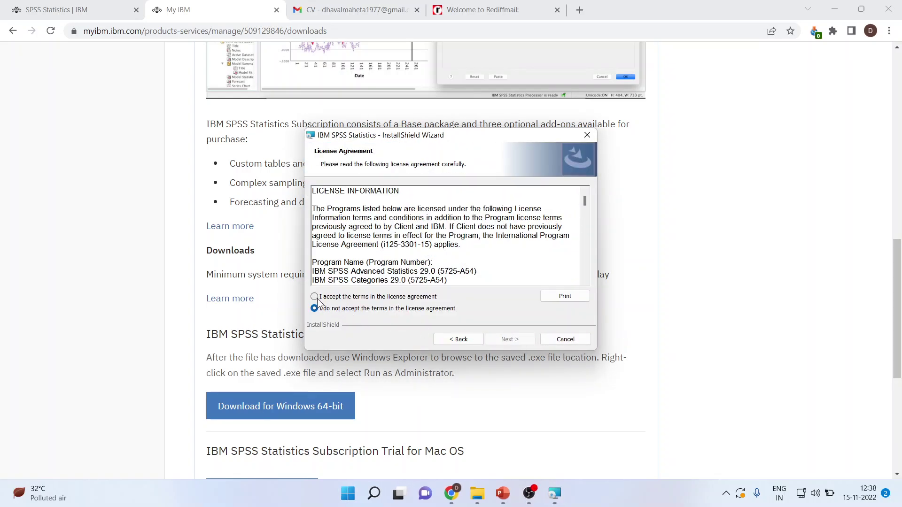
{"action": "left_click", "coordinate": [315, 297]}
{"action": "left_click", "coordinate": [517, 336]}
{"action": "left_click", "coordinate": [522, 339]}
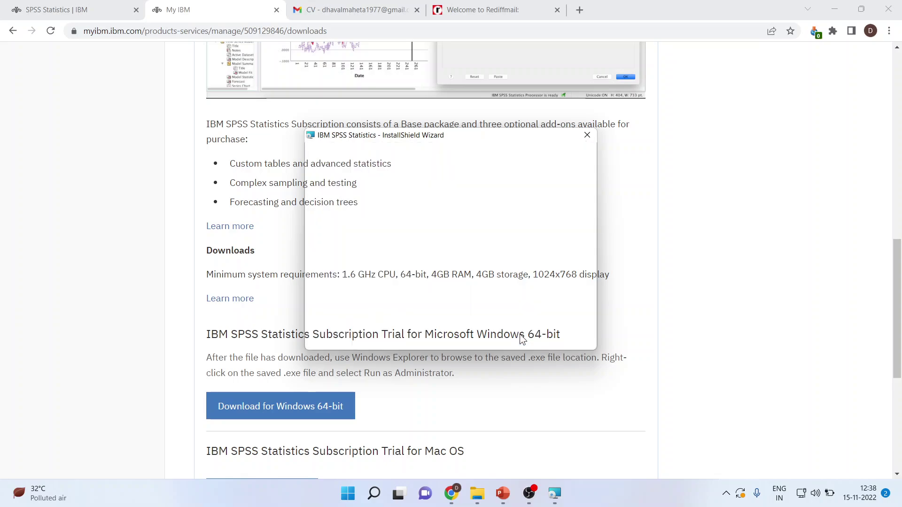
{"action": "left_click", "coordinate": [520, 339]}
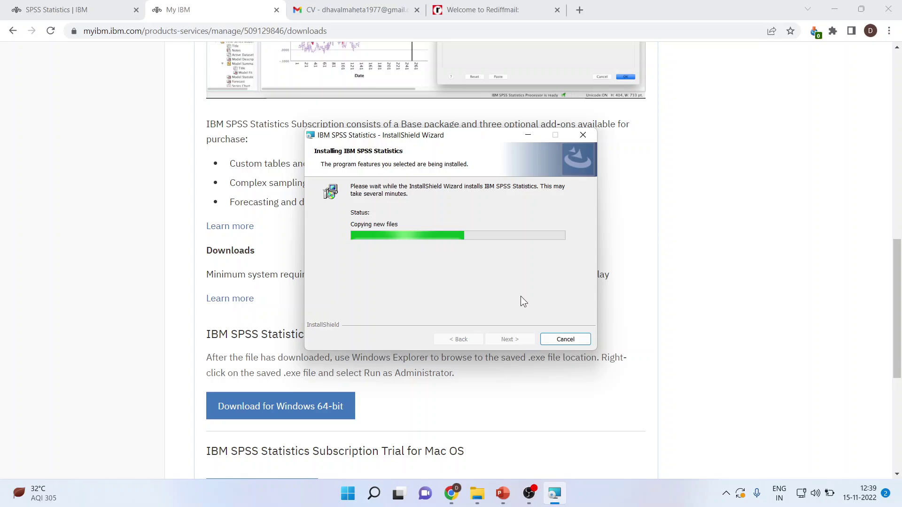
Wait for the installation to progress, then minimise the screen recorder to get back to Chrome
{"action": "mouse_move", "coordinate": [529, 493]}
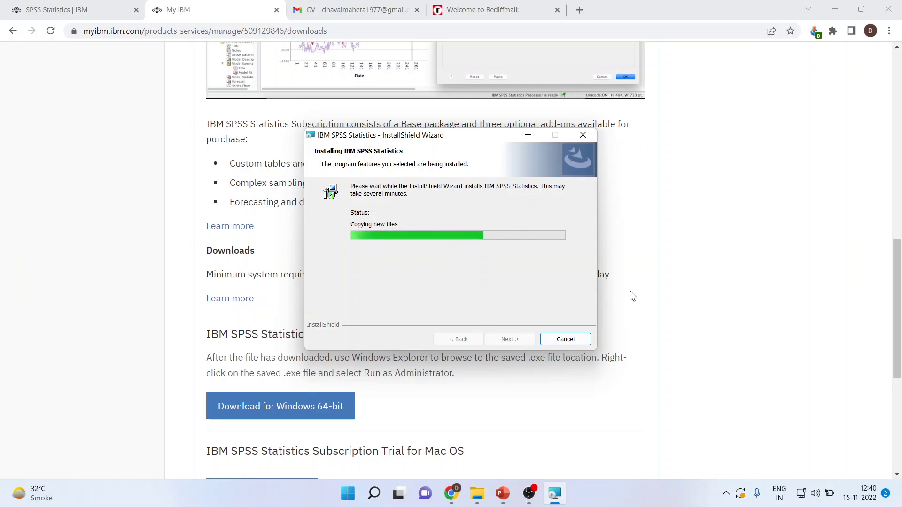
{"action": "left_click", "coordinate": [530, 495]}
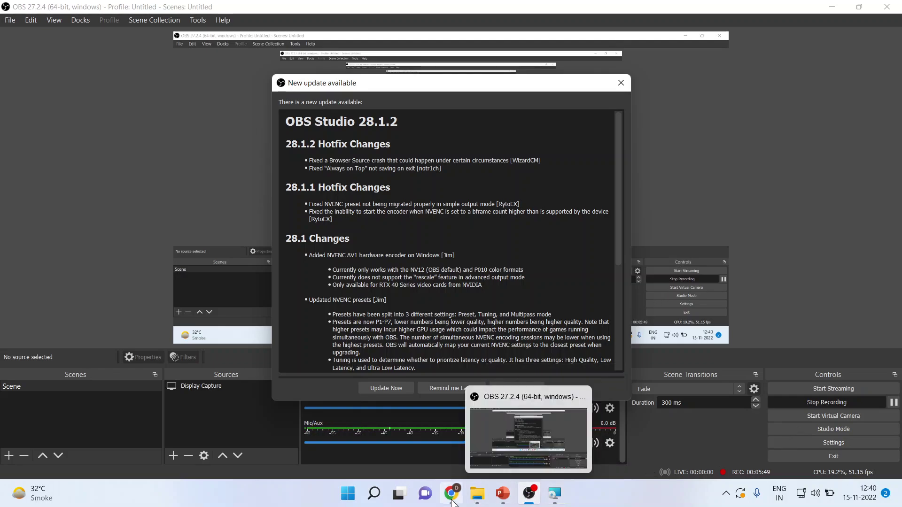
{"action": "left_click", "coordinate": [528, 494]}
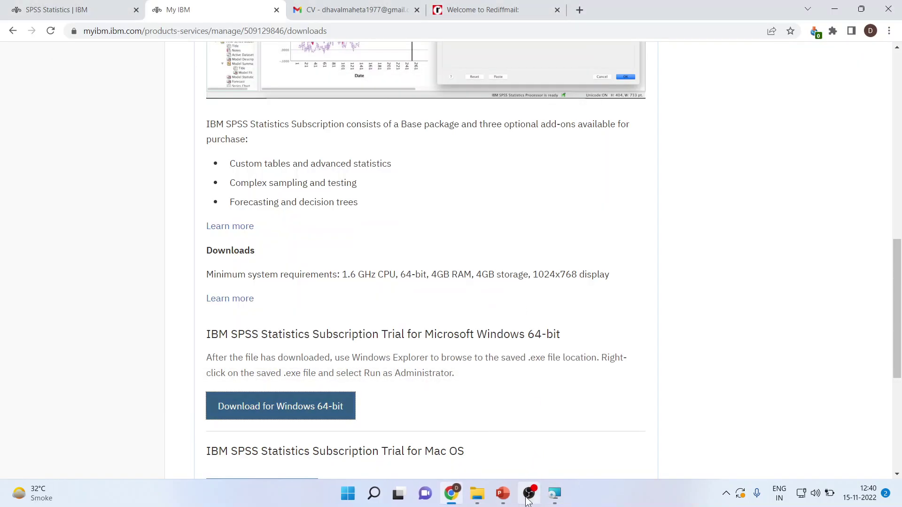
{"action": "mouse_move", "coordinate": [528, 500]}
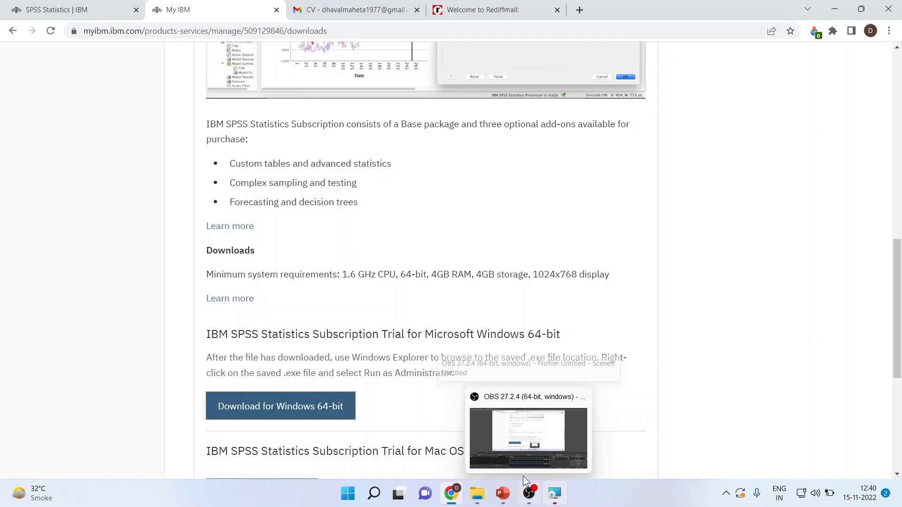
{"action": "mouse_move", "coordinate": [463, 501]}
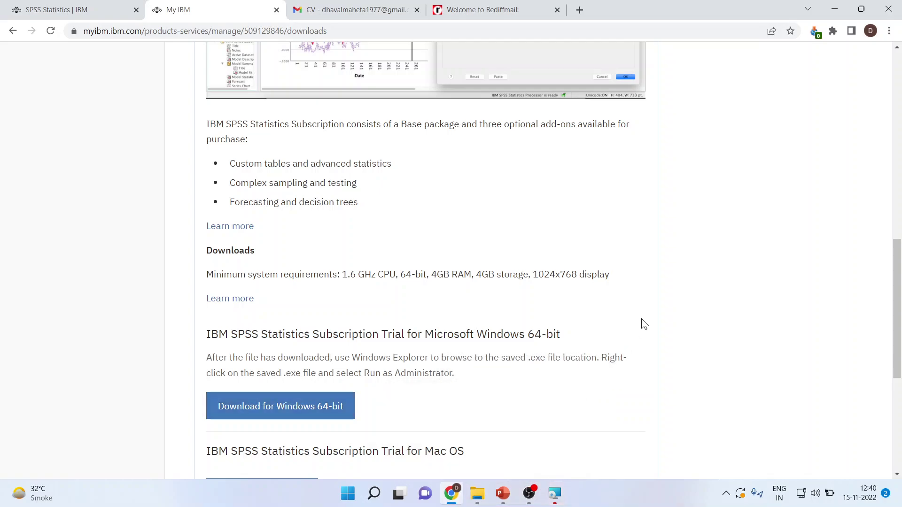
Finish the installer with 'Start IBM SPSS Statistics now' ticked to launch SPSS Statistics 29
{"action": "left_click", "coordinate": [554, 493]}
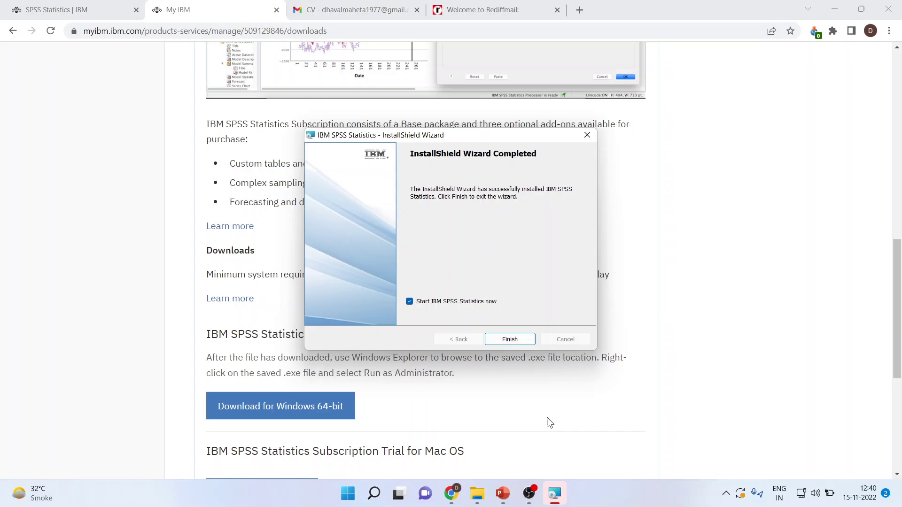
{"action": "left_click", "coordinate": [512, 340]}
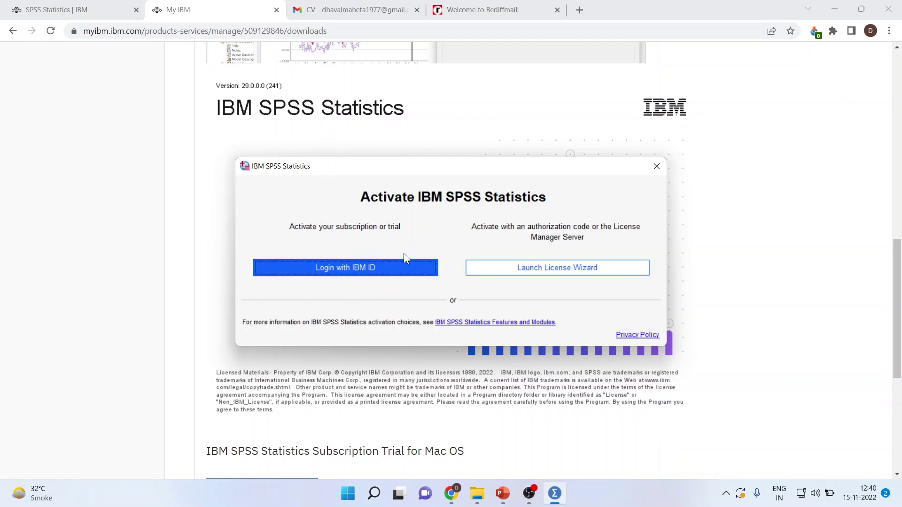
Close the SPSS activation prompt and bring Chrome's My IBM Downloads page back to the front
{"action": "left_click", "coordinate": [365, 267]}
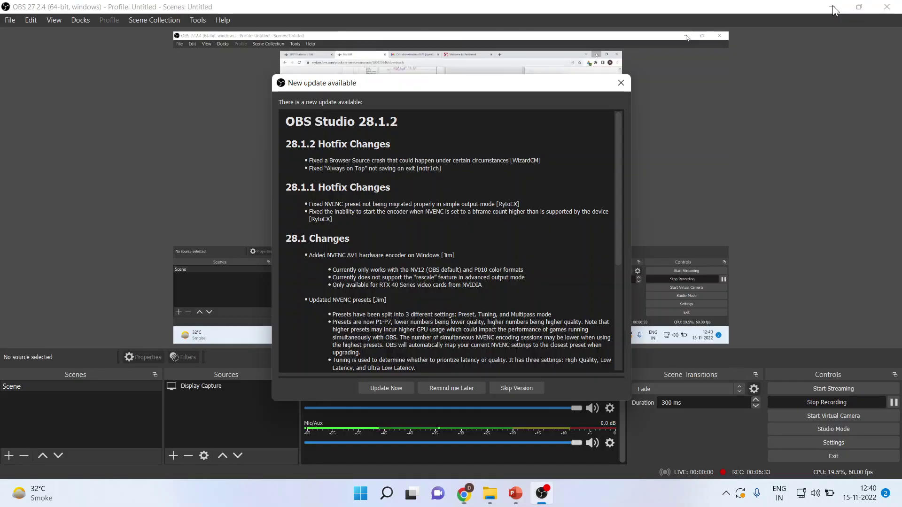
{"action": "left_click", "coordinate": [834, 10]}
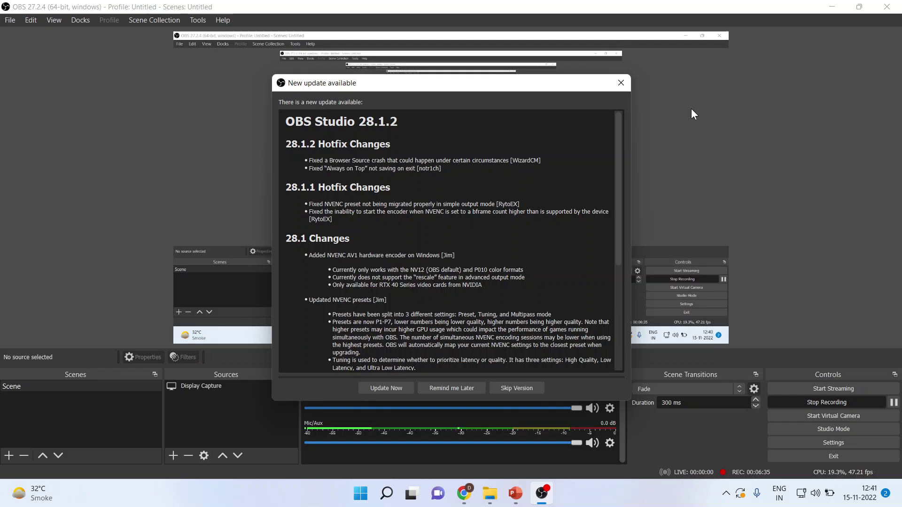
{"action": "left_click", "coordinate": [463, 503]}
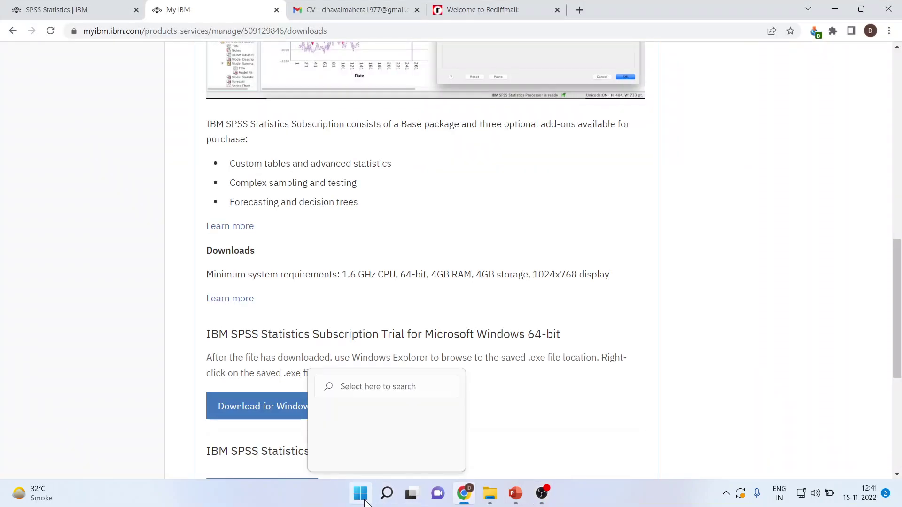
Search the Start menu for 'ibm spss 29', replacing an initial 'spss' query
{"action": "left_click", "coordinate": [360, 493]}
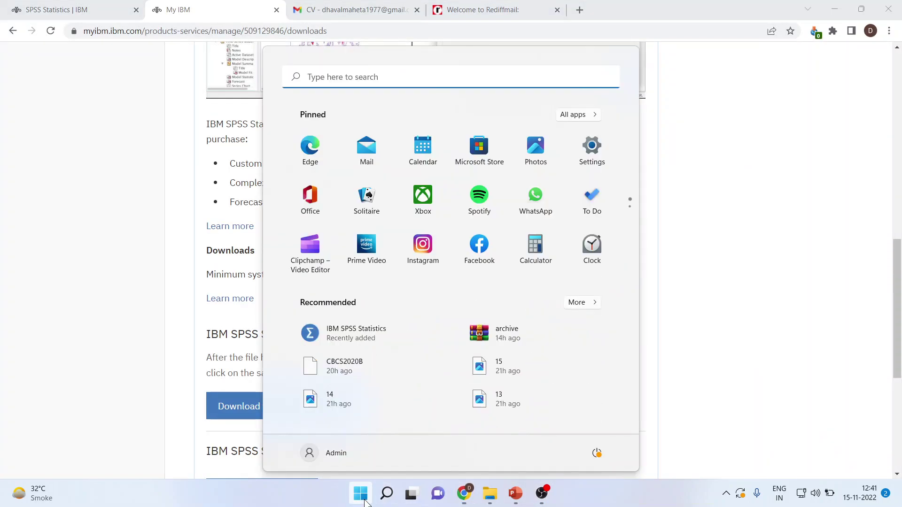
{"action": "left_click", "coordinate": [337, 82]}
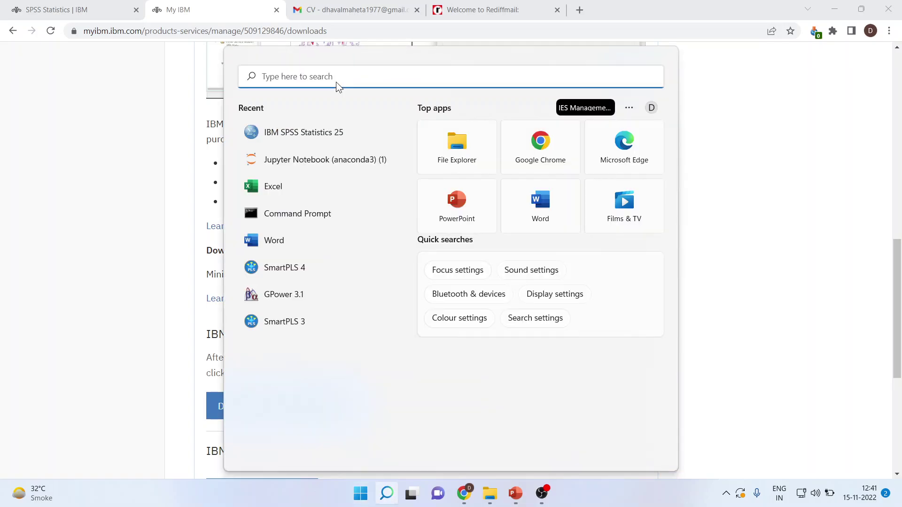
{"action": "type", "text": "spss"}
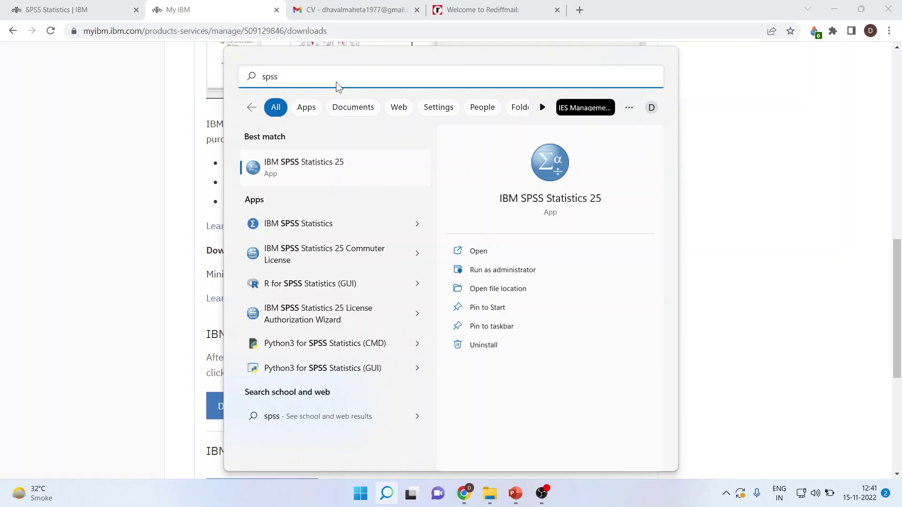
{"action": "key", "text": "BackSpace"}
{"action": "key", "text": "BackSpace"}
{"action": "key", "text": "BackSpace"}
{"action": "key", "text": "BackSpace"}
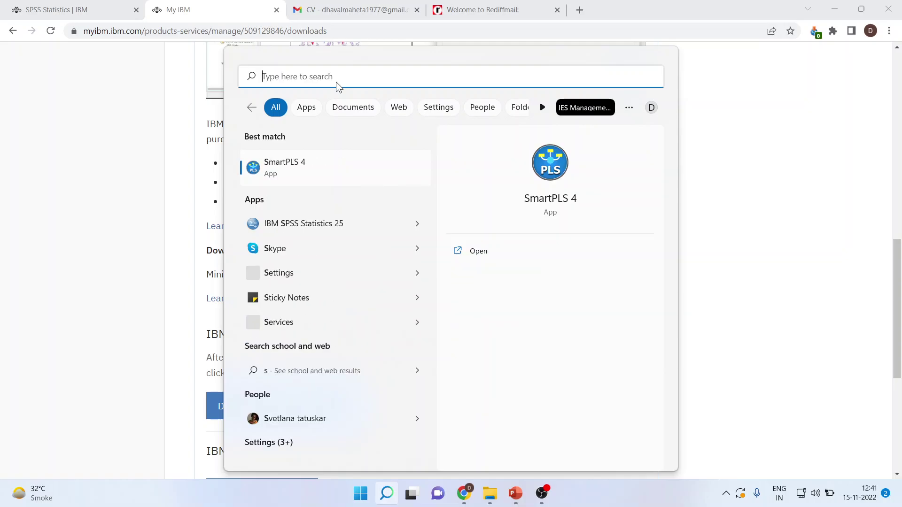
{"action": "type", "text": "ibm"}
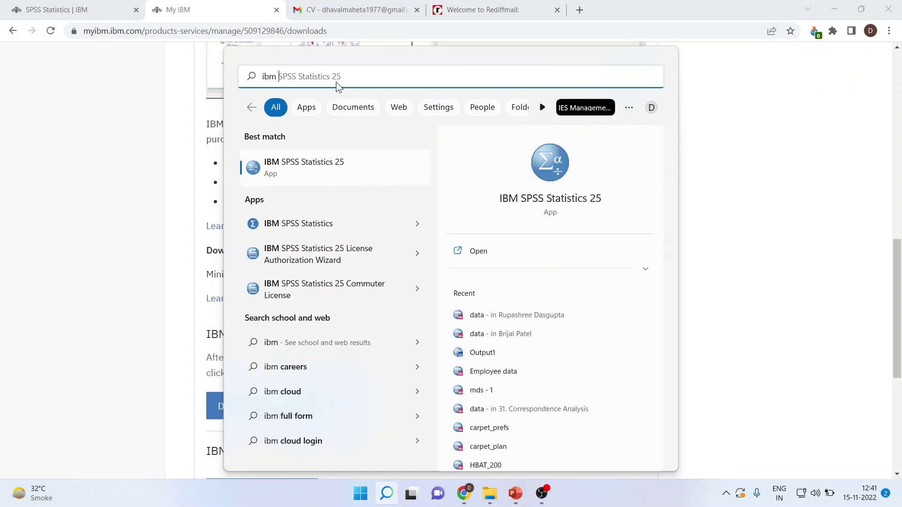
{"action": "type", "text": " spss "}
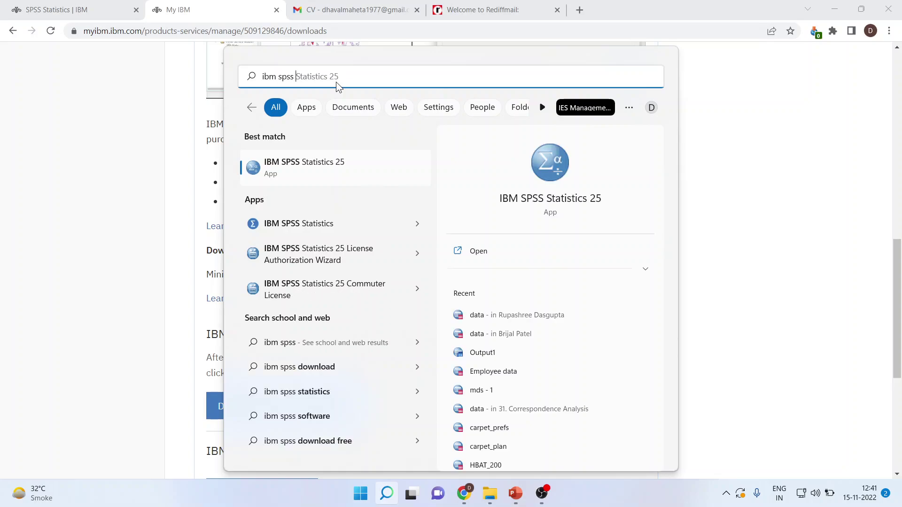
{"action": "type", "text": "29"}
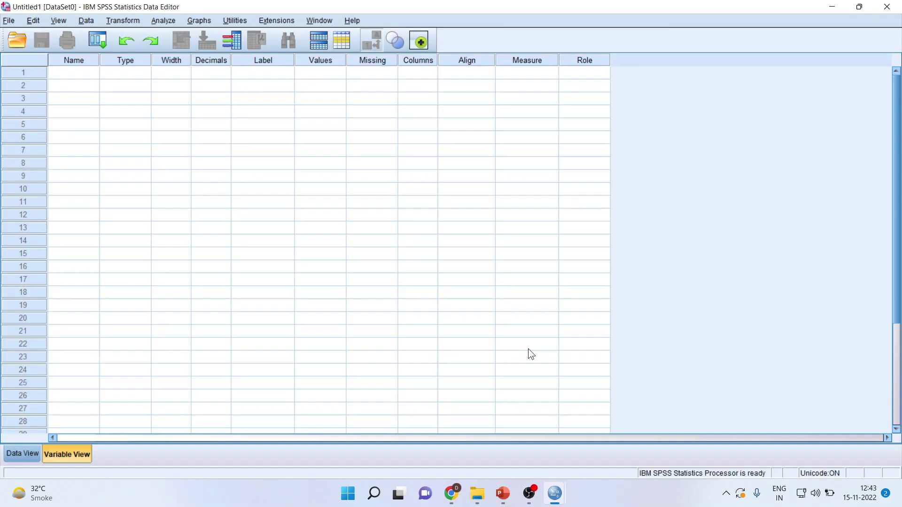
Show the empty Untitled1 dataset in Data View, then switch back to PowerPoint
{"action": "left_click", "coordinate": [24, 452]}
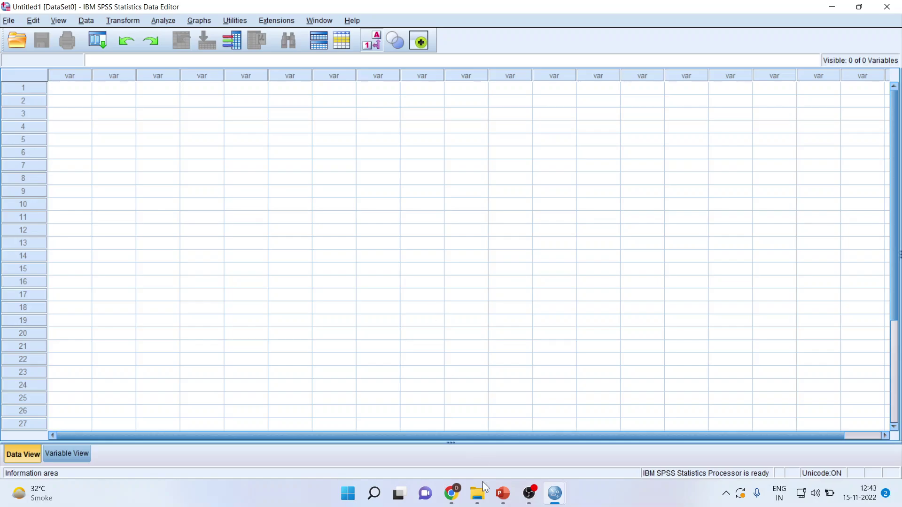
{"action": "left_click", "coordinate": [503, 493]}
Select the slide 3 thumbnail to reach the Thank You slide
{"action": "left_click", "coordinate": [29, 280]}
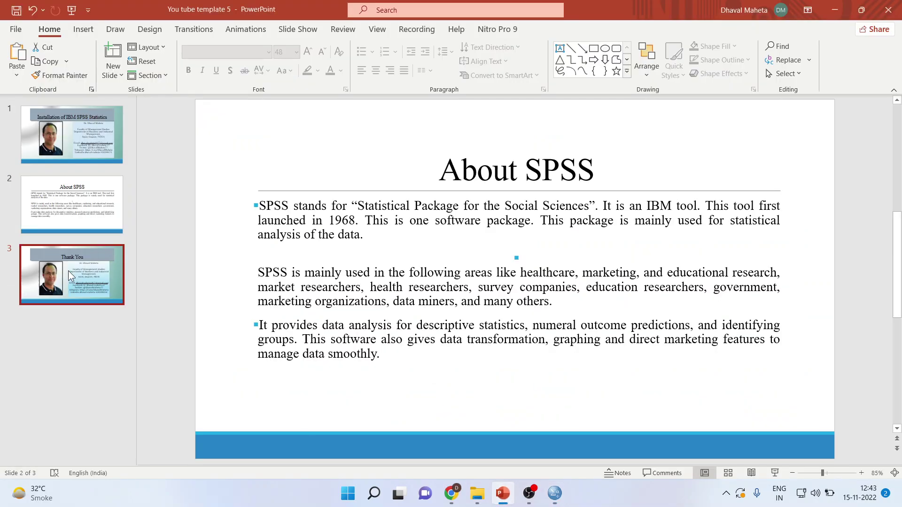